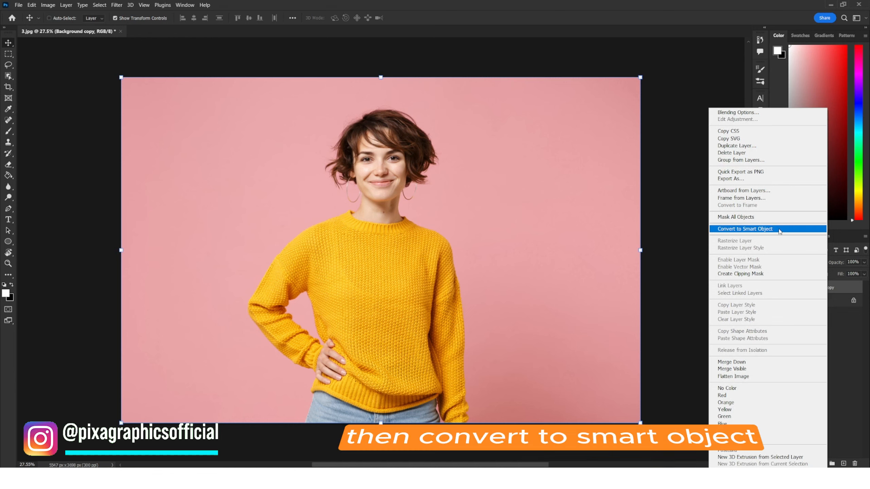
# Convert the Background copy layer to a smart object and mask it to the woman using the Object Selection tool.
pyautogui.click(774, 228)
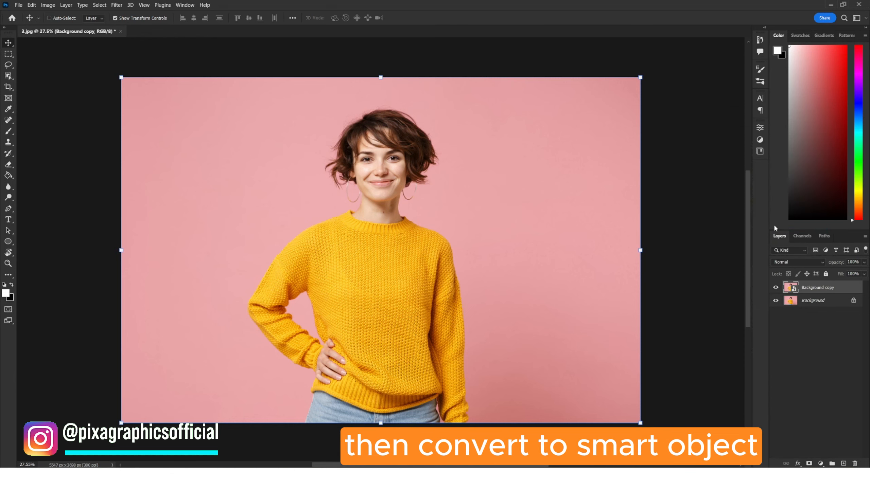
pyautogui.click(784, 326)
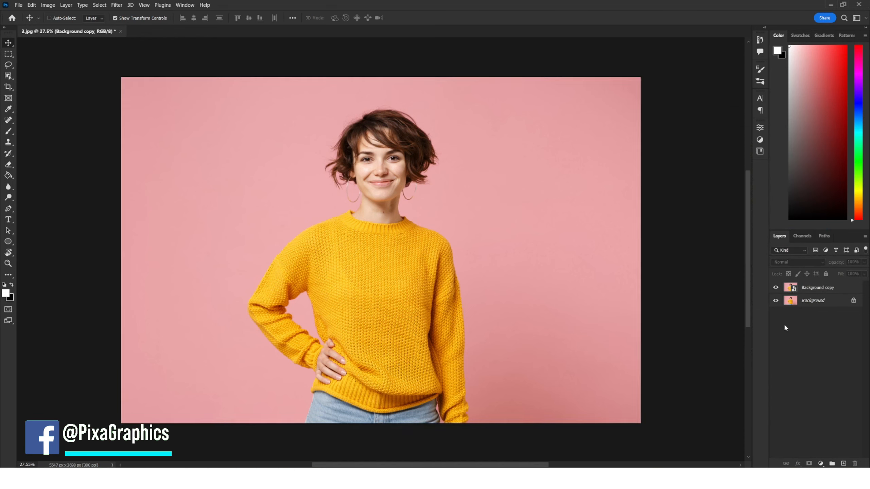
pyautogui.click(8, 76)
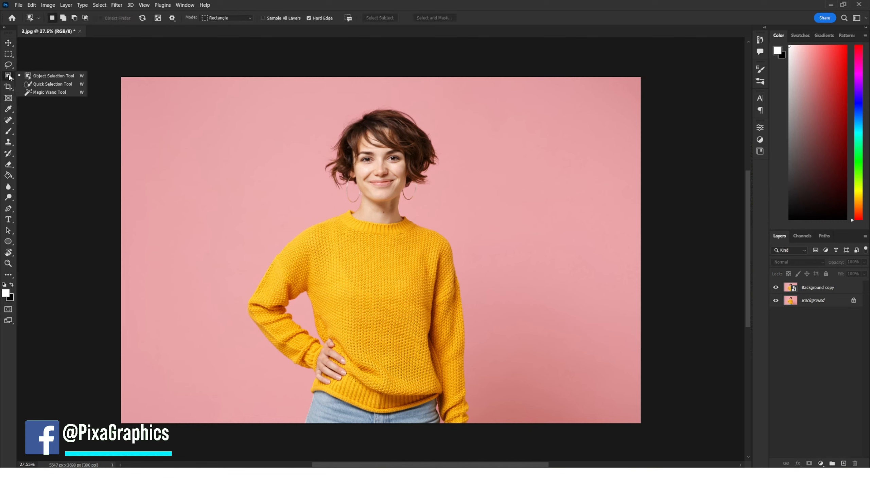
pyautogui.click(825, 288)
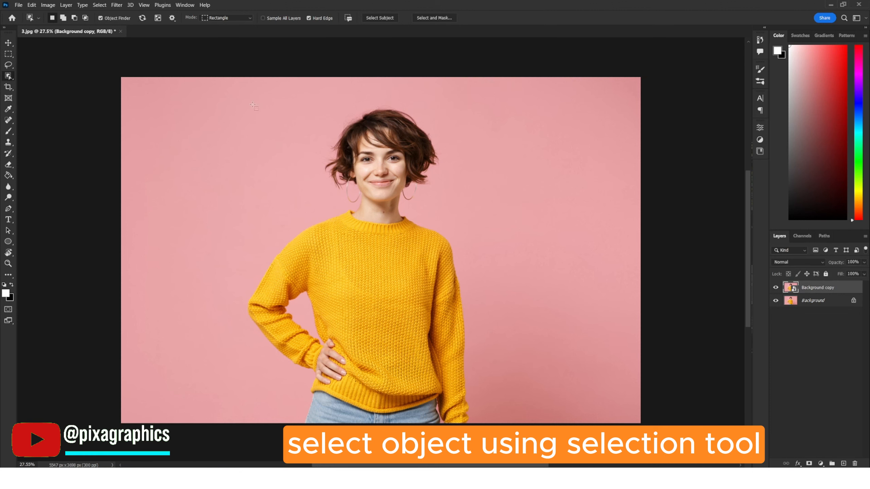
pyautogui.moveTo(253, 105); pyautogui.dragTo(479, 423)
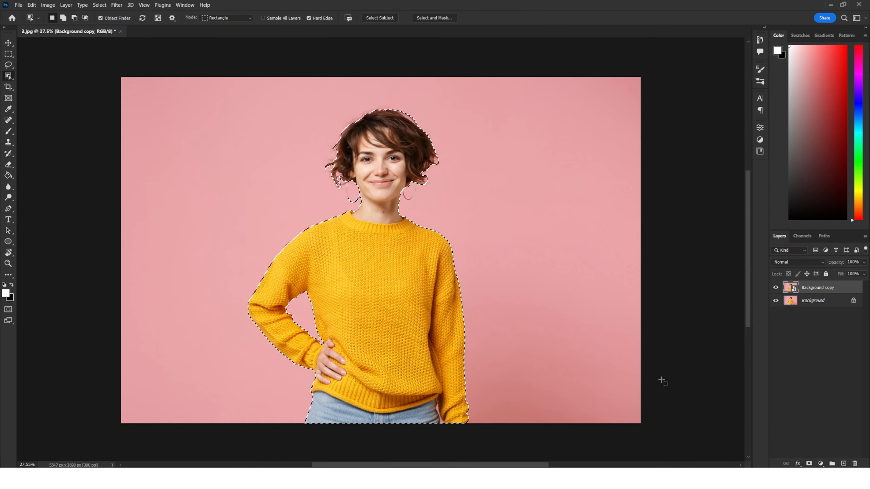
pyautogui.click(810, 464)
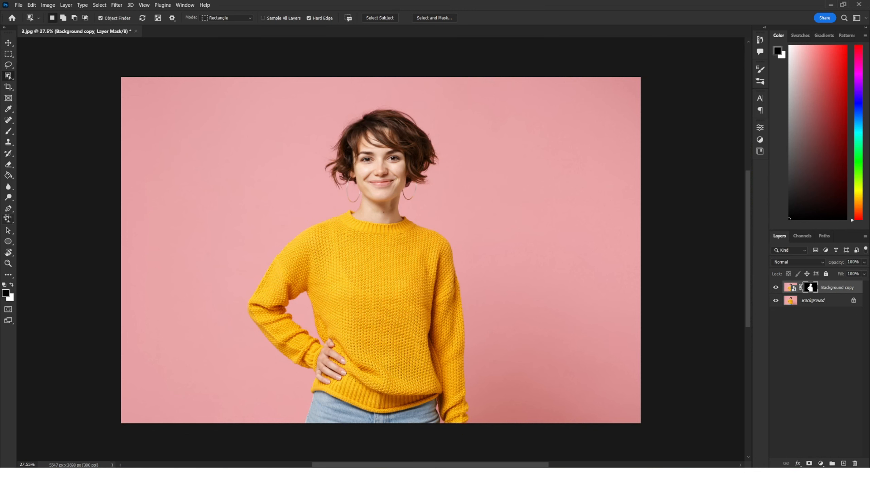
# Add the horizontal text "TEXTEFFECT" on the pink background beside the woman's face.
pyautogui.click(8, 219)
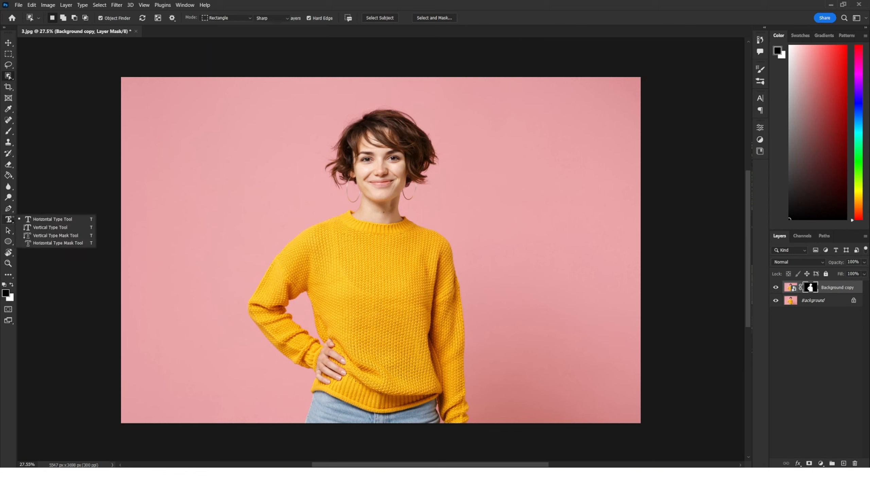
pyautogui.click(45, 219)
pyautogui.click(238, 197)
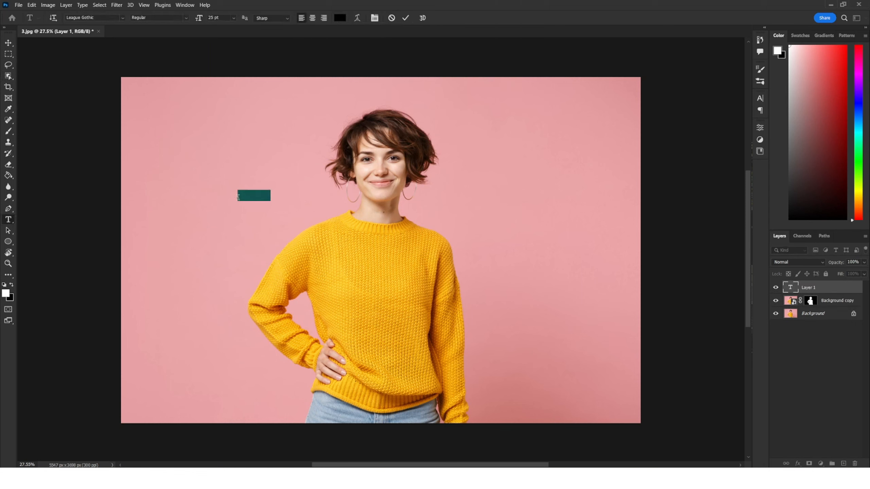
pyautogui.write('TEXTEFFECT')
pyautogui.hotkey('ctrl', 'Return')
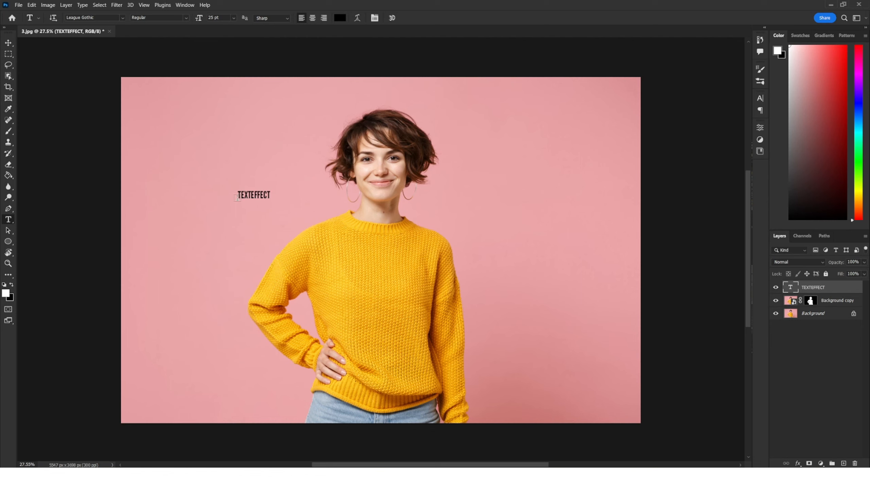
# Scale the TEXTEFFECT text up to about 1080% and center it horizontally across the woman's upper body.
pyautogui.click(8, 43)
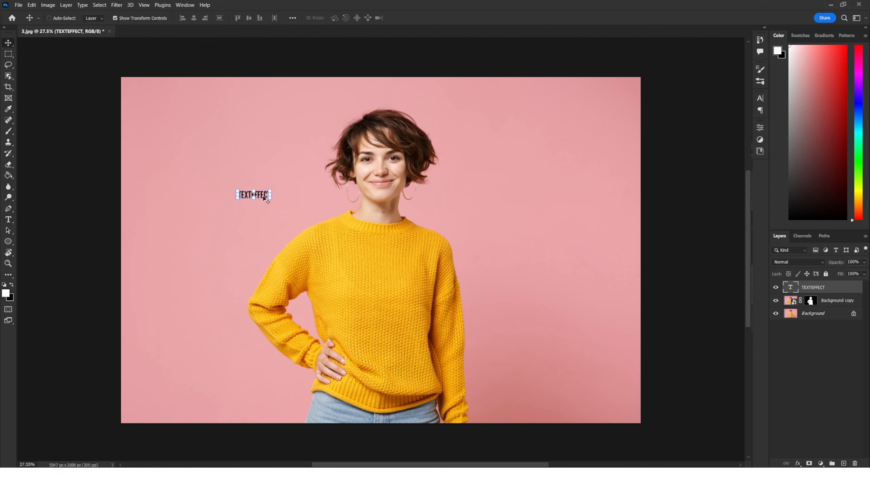
pyautogui.hotkey('ctrl', 't')
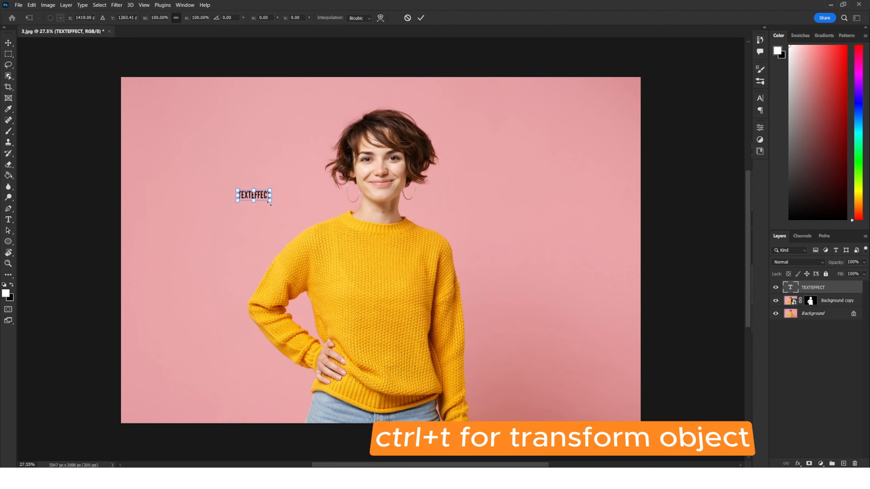
pyautogui.moveTo(270, 201); pyautogui.dragTo(587, 402)
pyautogui.moveTo(423, 258); pyautogui.dragTo(391, 276)
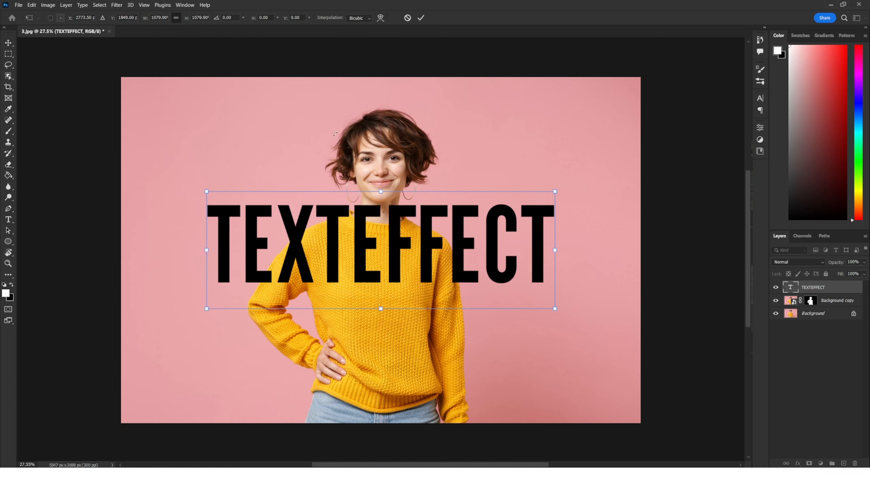
pyautogui.click(421, 18)
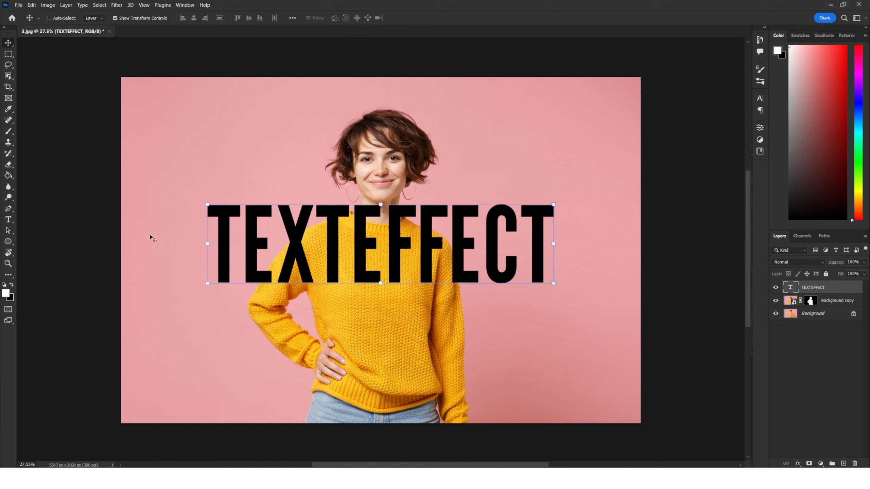
pyautogui.click(8, 220)
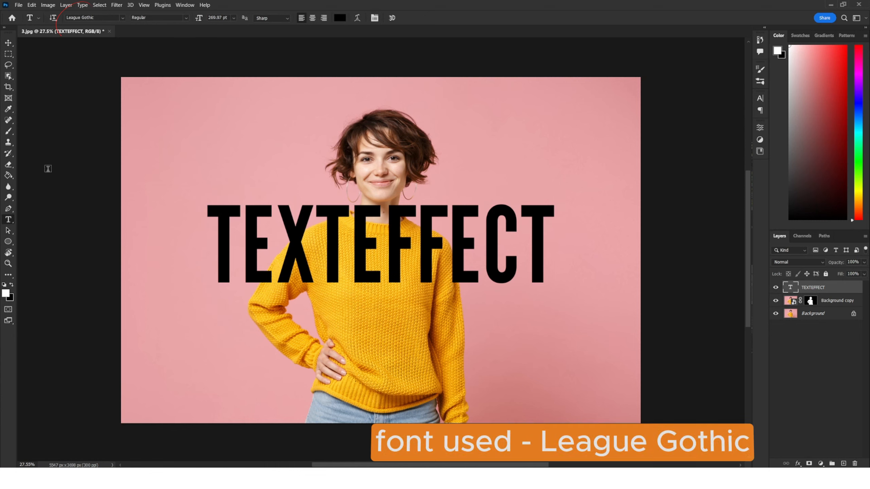
pyautogui.click(97, 18)
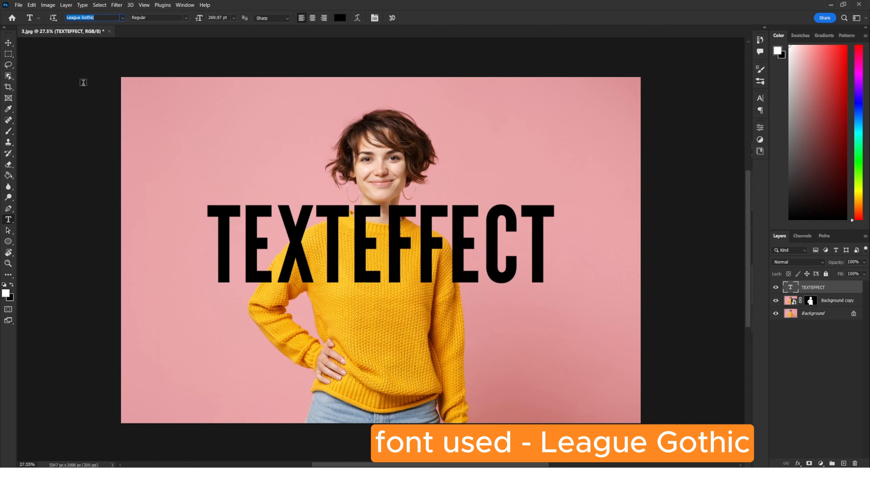
# Enlarge the TEXTEFFECT text to about 120% and tilt it about 7.6° counter-clockwise across the woman's torso.
pyautogui.click(7, 43)
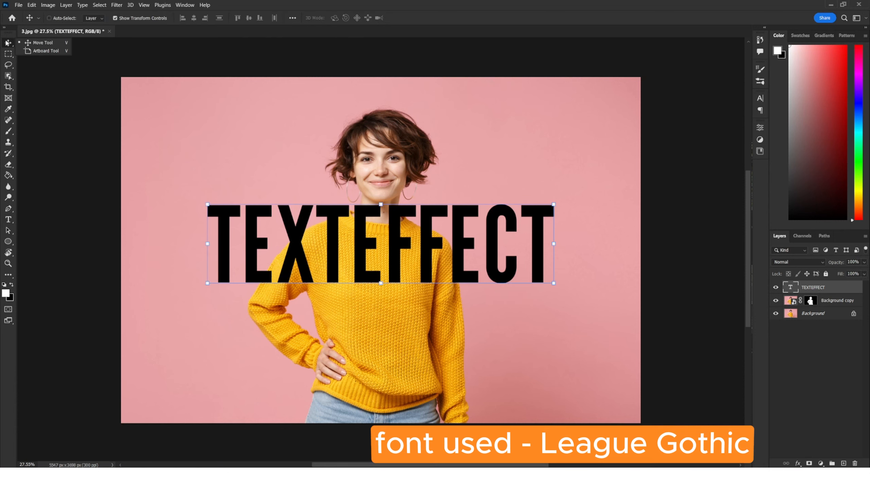
pyautogui.moveTo(408, 237); pyautogui.dragTo(402, 251)
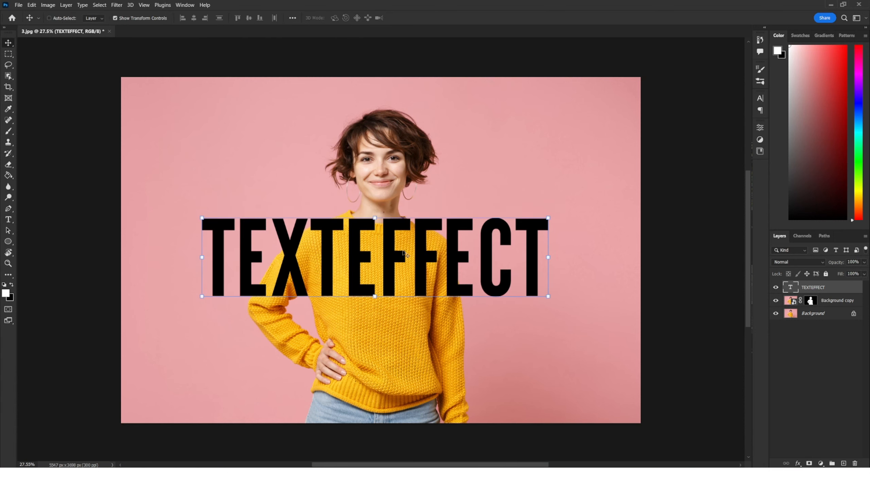
pyautogui.hotkey('ctrl', 't')
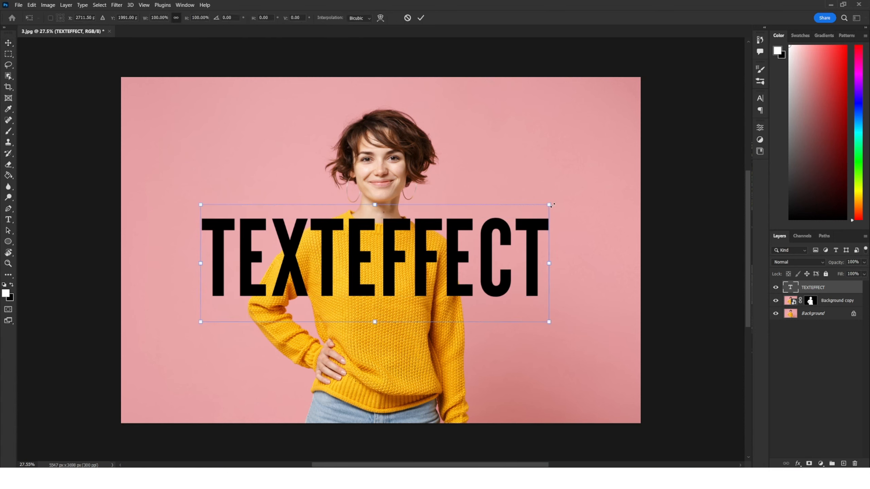
pyautogui.moveTo(550, 204); pyautogui.dragTo(591, 191)
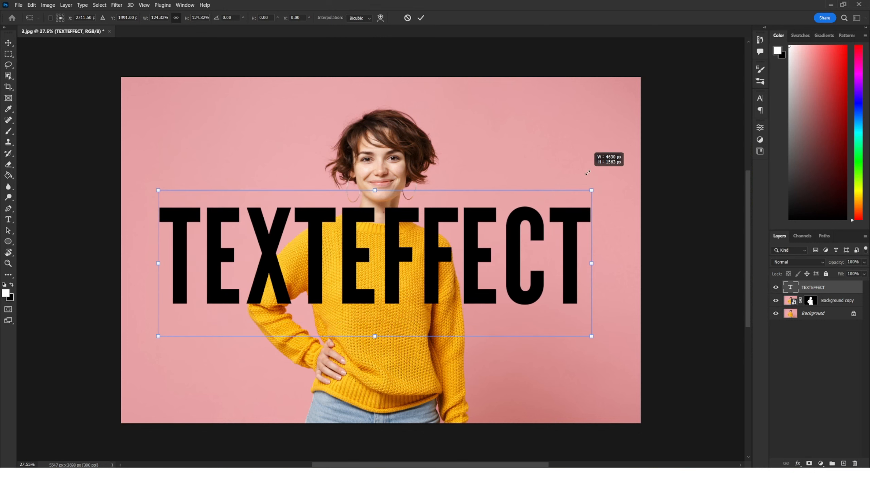
pyautogui.moveTo(457, 245); pyautogui.dragTo(462, 251)
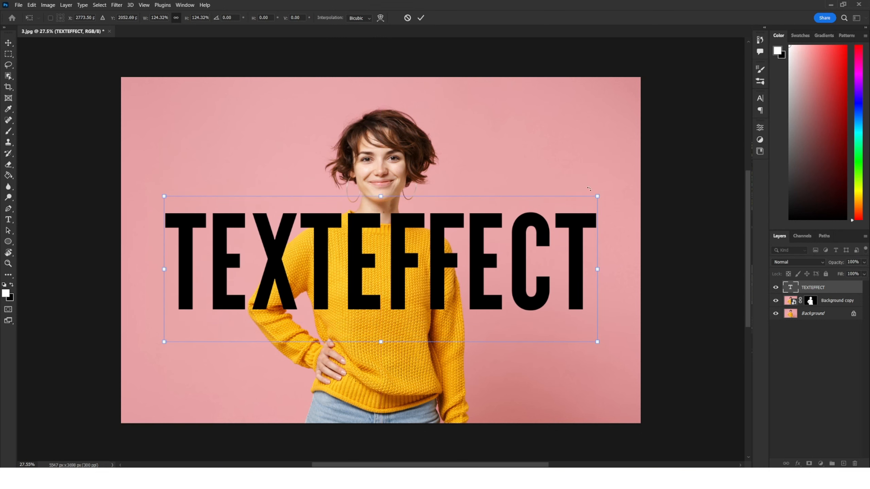
pyautogui.moveTo(599, 197); pyautogui.dragTo(589, 199)
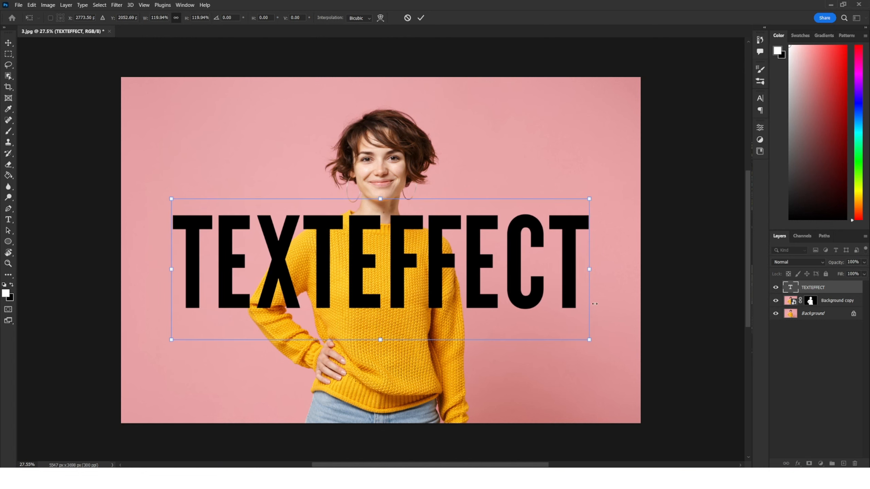
pyautogui.moveTo(599, 351); pyautogui.dragTo(608, 321)
pyautogui.moveTo(443, 291); pyautogui.dragTo(415, 280)
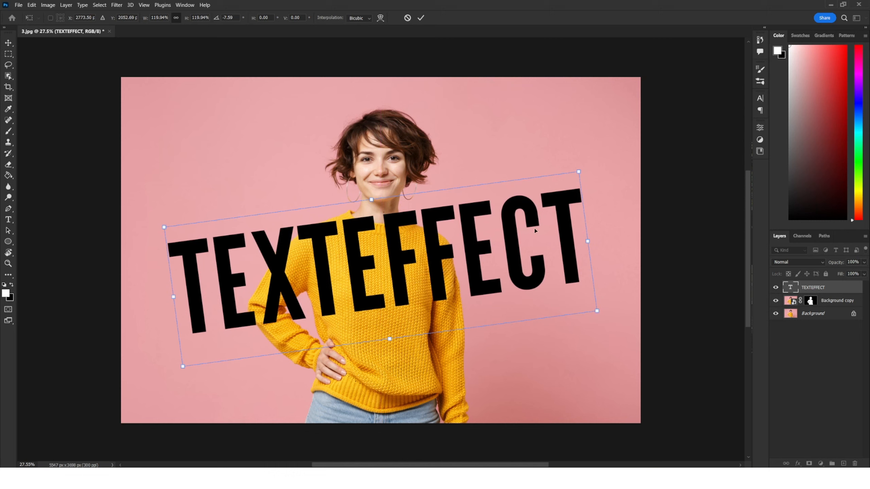
pyautogui.click(806, 347)
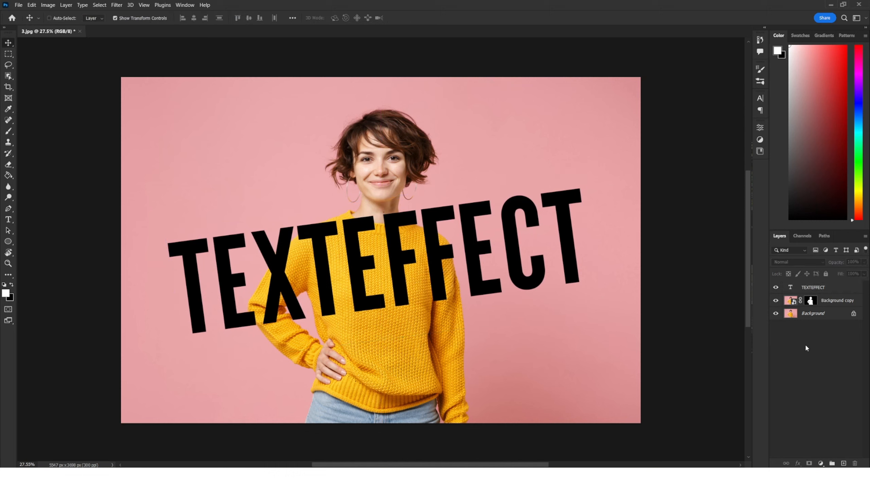
# Recolor the TEXTEFFECT text to white (#fefefe) and convert its layer to a smart object.
pyautogui.click(803, 287)
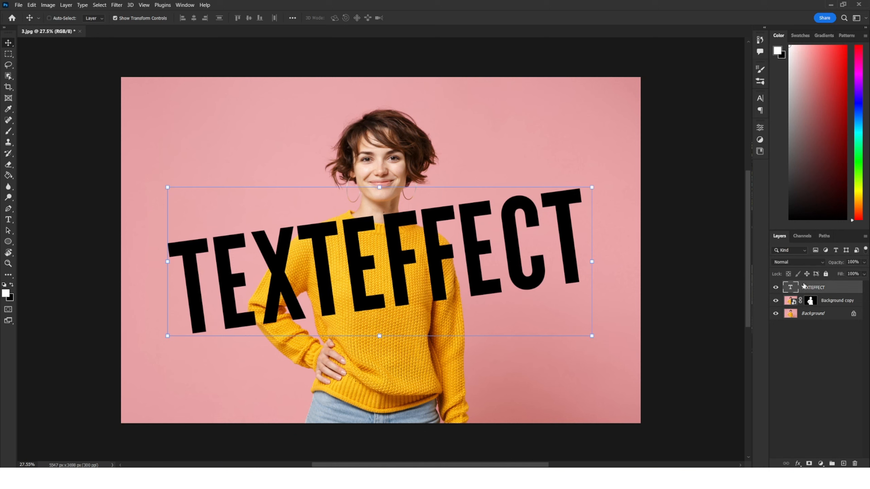
pyautogui.click(758, 100)
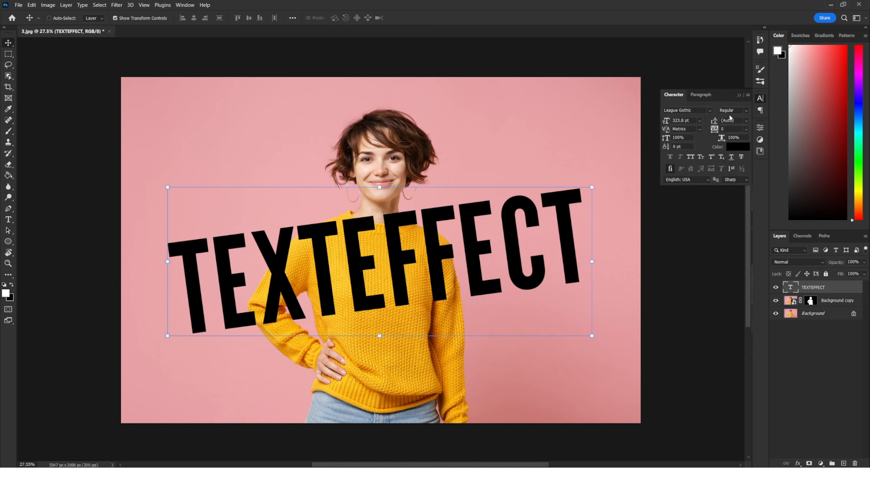
pyautogui.click(737, 147)
pyautogui.write('ffffff')
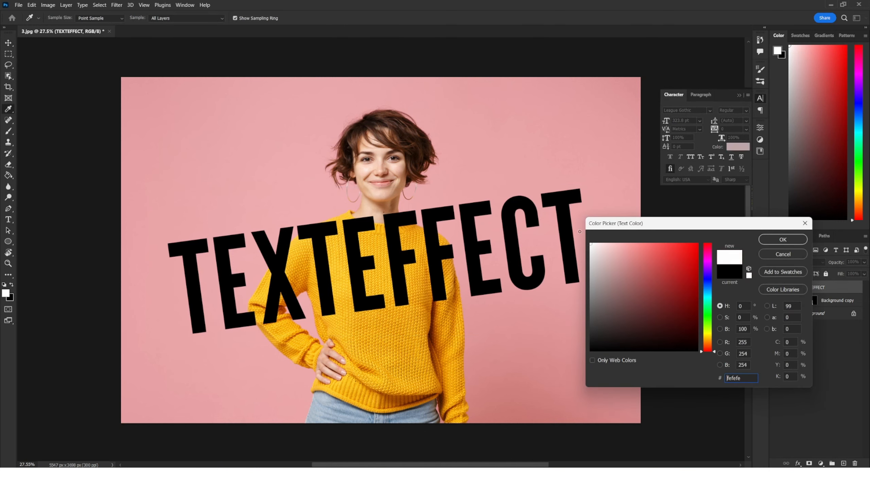
pyautogui.click(783, 239)
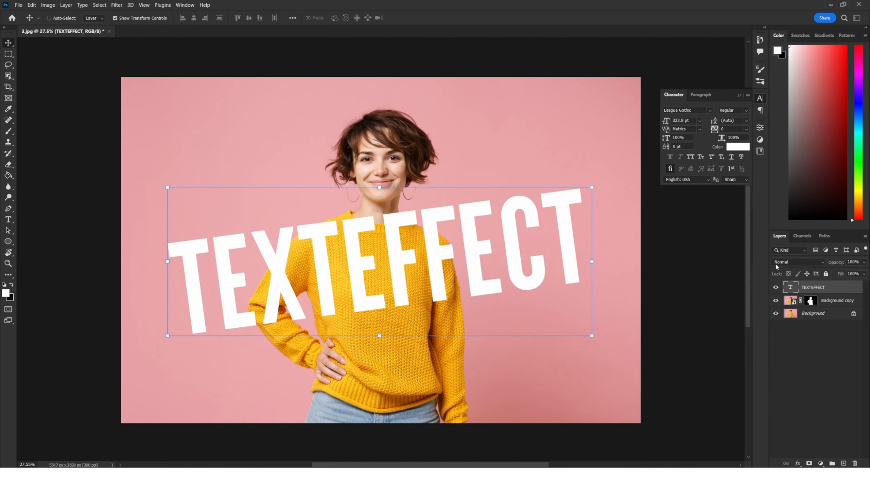
pyautogui.rightClick(820, 287)
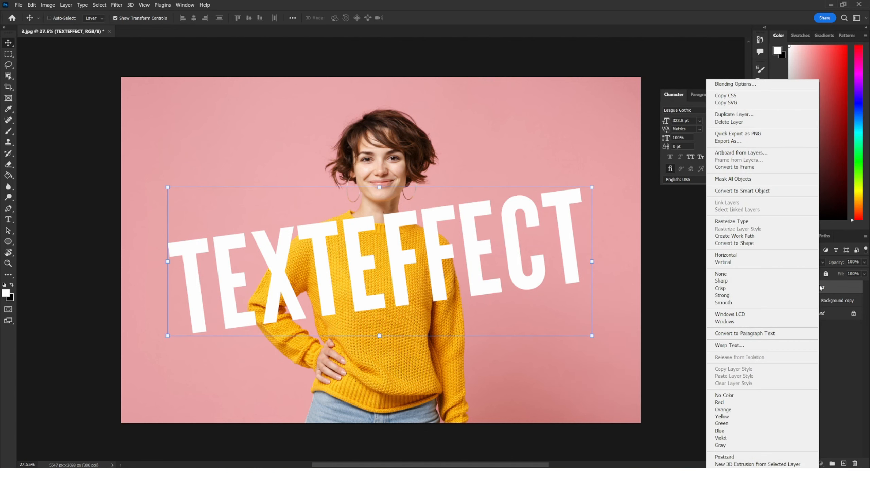
pyautogui.click(767, 191)
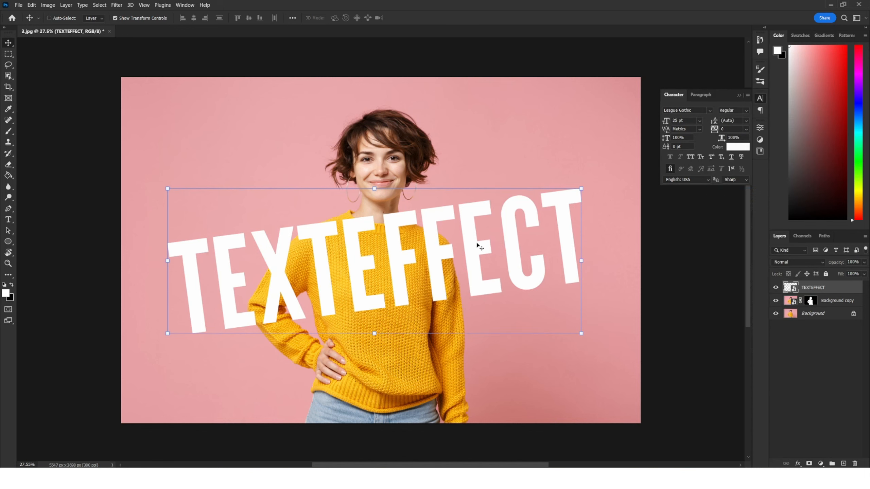
# Warp the TEXTEFFECT layer so its corners flare outward and its middle narrows, and shift it slightly upward over the woman's chest.
pyautogui.hotkey('ctrl', 't')
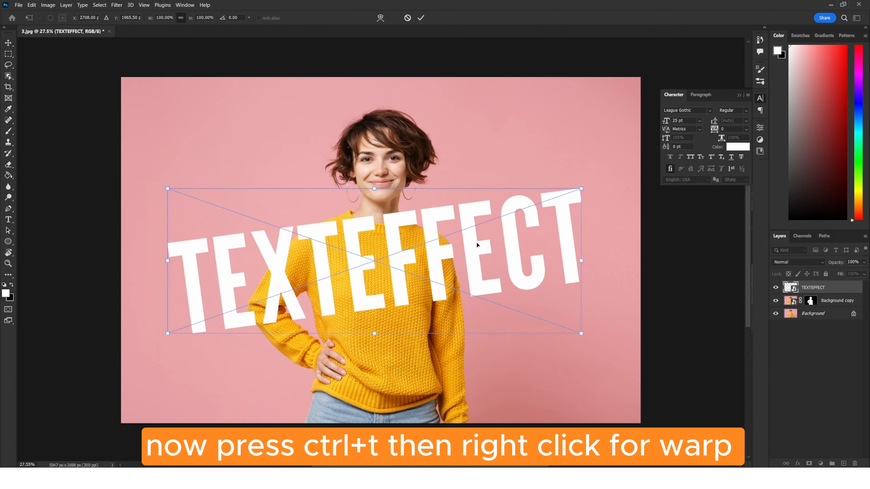
pyautogui.rightClick(478, 245)
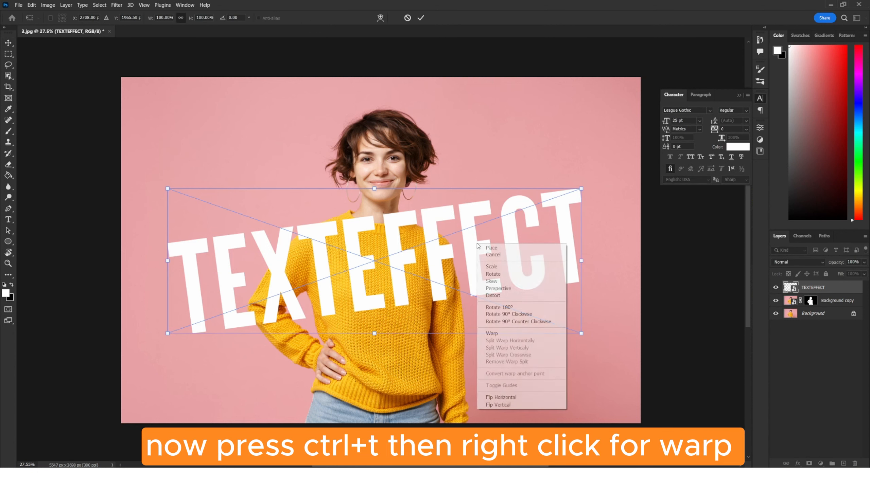
pyautogui.click(505, 332)
pyautogui.moveTo(581, 189); pyautogui.dragTo(600, 130)
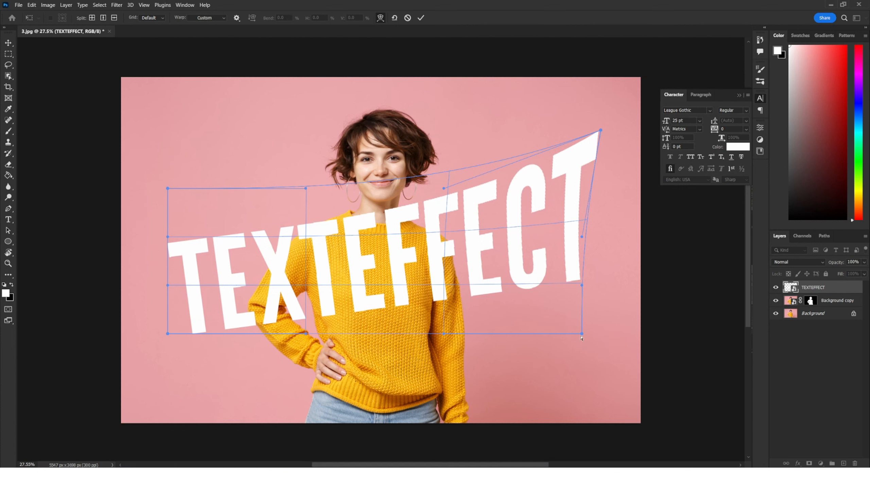
pyautogui.moveTo(581, 334); pyautogui.dragTo(636, 374)
pyautogui.moveTo(168, 188); pyautogui.dragTo(127, 98)
pyautogui.moveTo(168, 334); pyautogui.dragTo(138, 422)
pyautogui.moveTo(379, 170); pyautogui.dragTo(383, 213)
pyautogui.moveTo(398, 334); pyautogui.dragTo(395, 319)
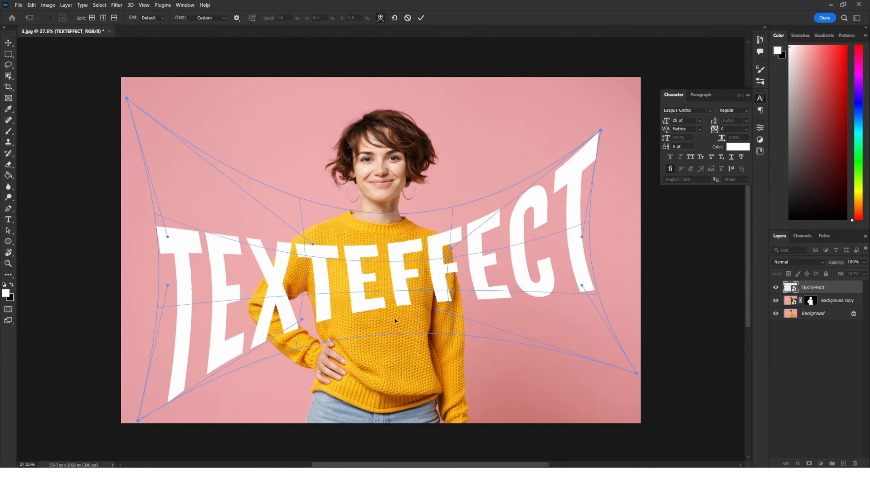
pyautogui.click(420, 19)
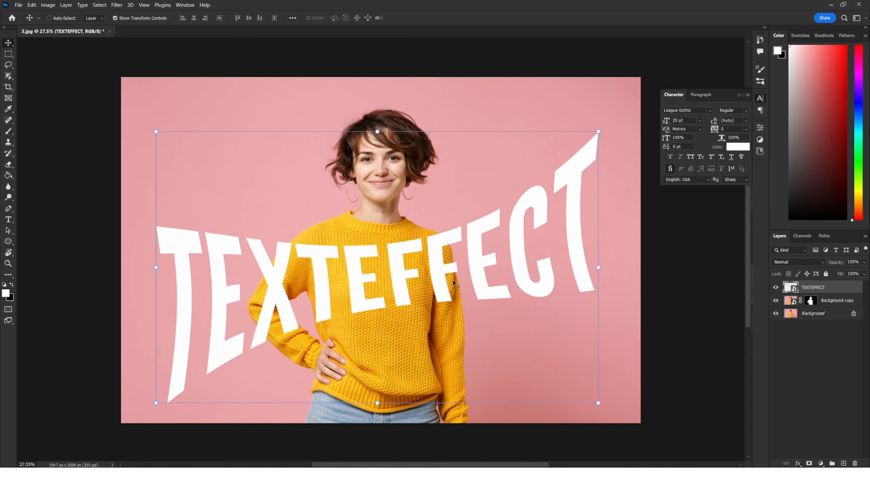
pyautogui.moveTo(457, 288); pyautogui.dragTo(432, 270)
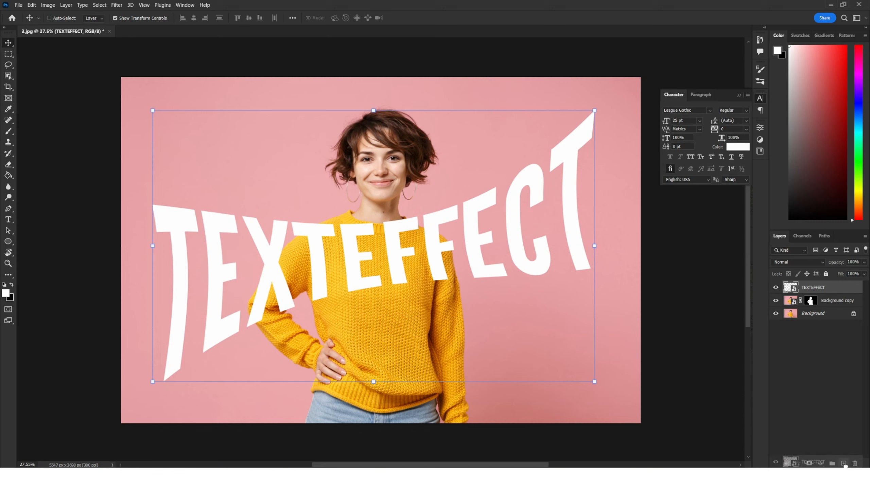
# Duplicate the TEXTEFFECT layer and move the original below the masked Background copy layer.
pyautogui.moveTo(844, 465); pyautogui.dragTo(844, 464)
pyautogui.click(814, 305)
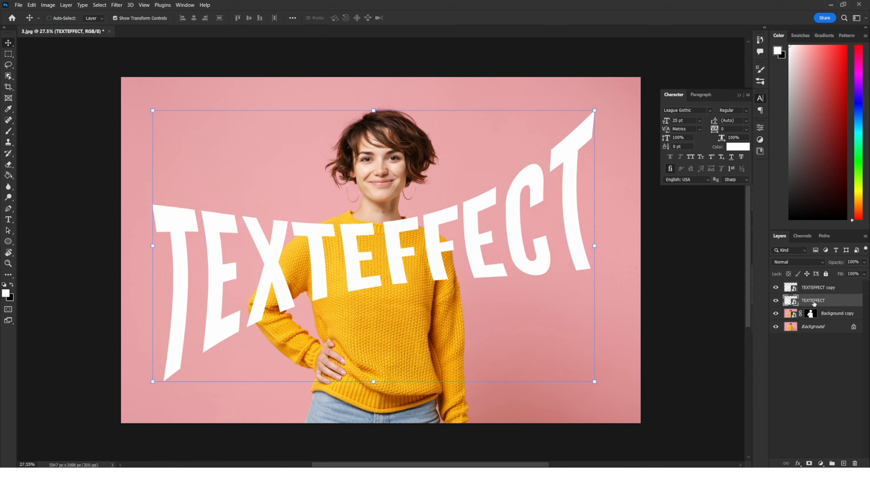
pyautogui.moveTo(814, 305); pyautogui.dragTo(816, 326)
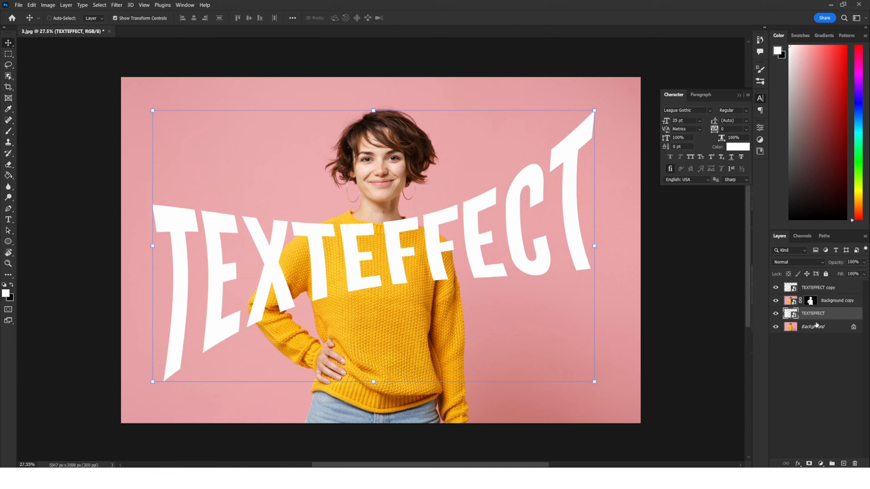
# Set the TEXTEFFECT copy layer's fill to 0% and add a white 15 px inside stroke.
pyautogui.click(819, 290)
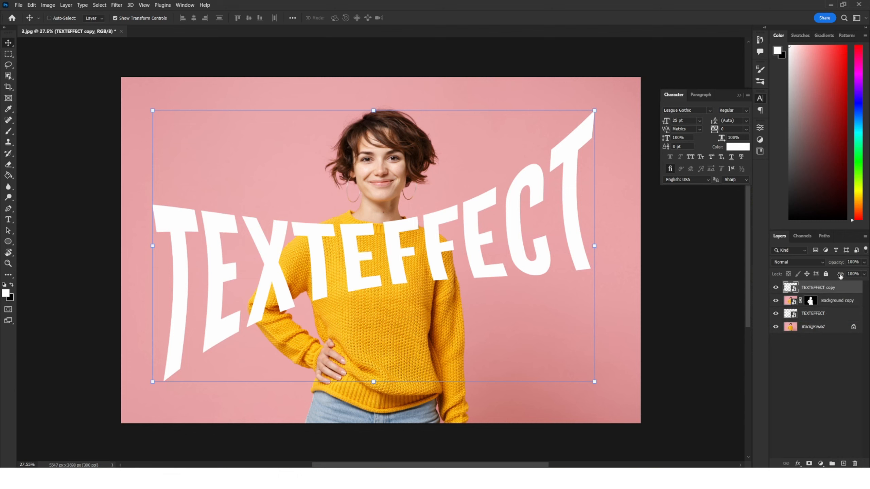
pyautogui.moveTo(840, 277); pyautogui.dragTo(706, 277)
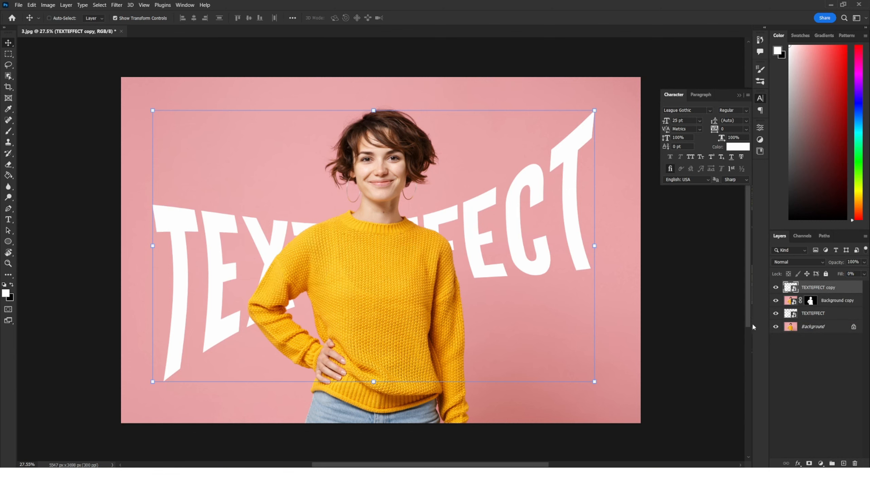
pyautogui.click(798, 463)
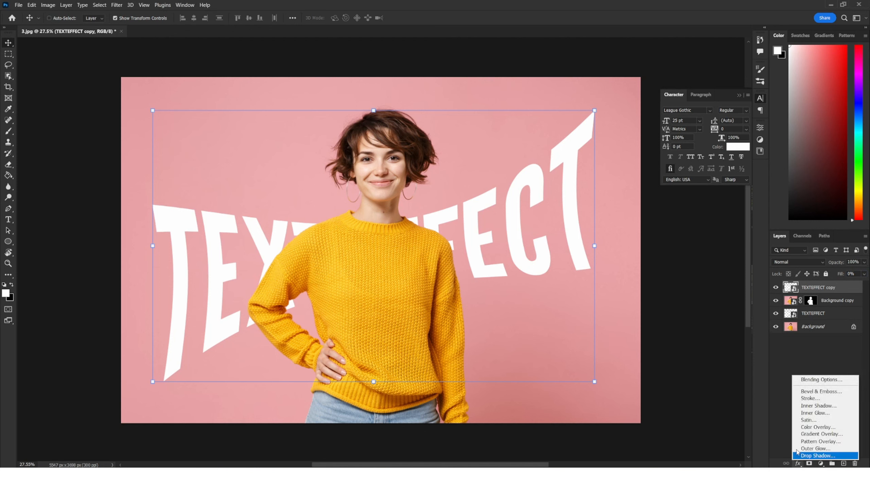
pyautogui.click(801, 398)
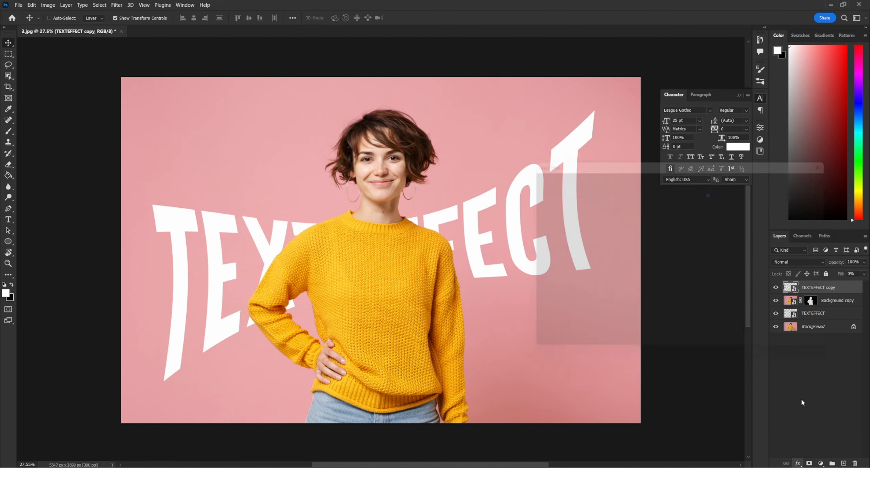
pyautogui.moveTo(686, 159); pyautogui.dragTo(672, 96)
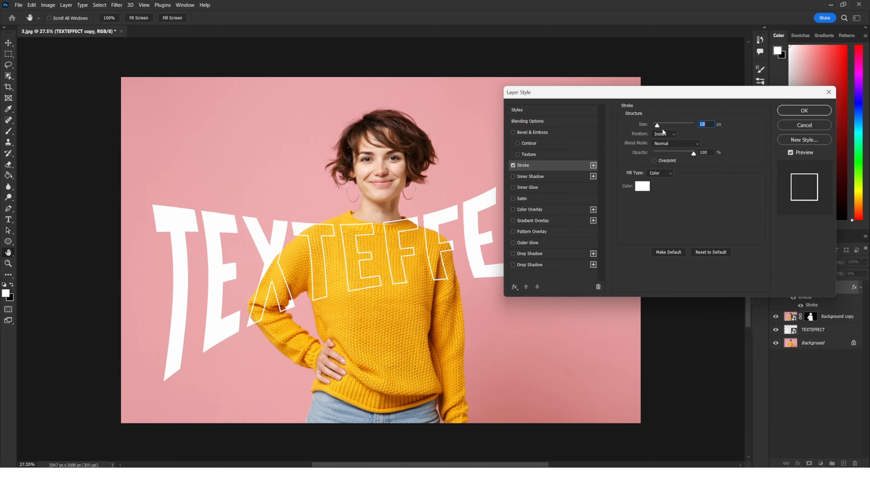
pyautogui.moveTo(657, 126); pyautogui.dragTo(660, 128)
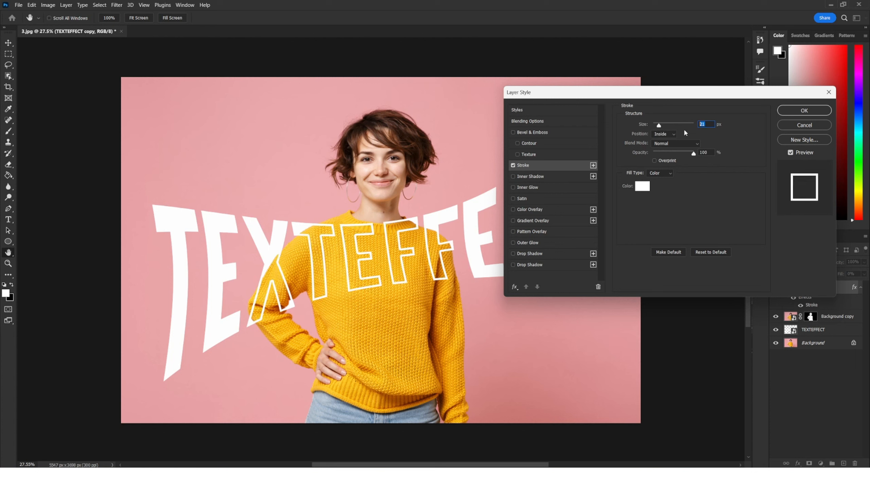
pyautogui.write('15')
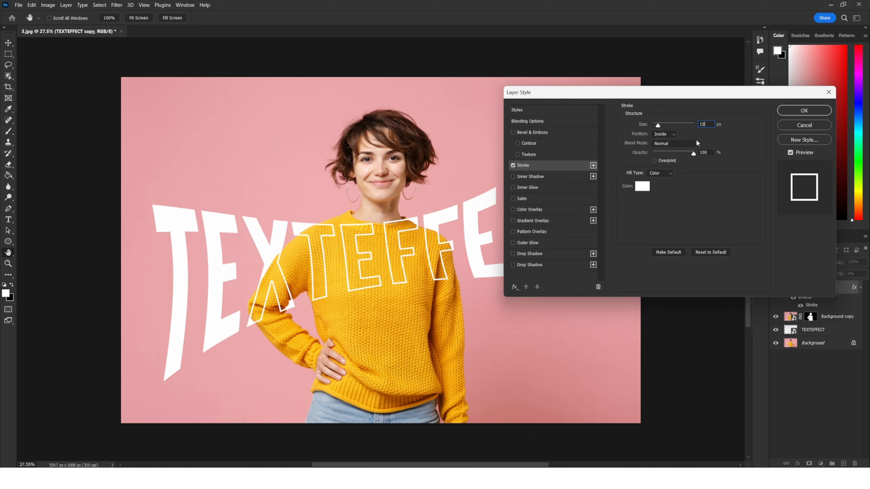
pyautogui.click(801, 111)
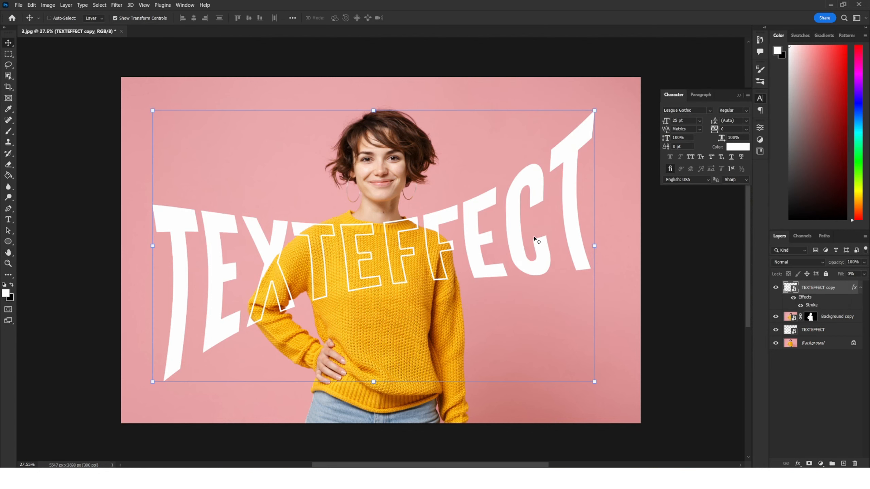
# Link the TEXTEFFECT copy layer with the TEXTEFFECT layer.
pyautogui.hotkey('ctrl', 't')
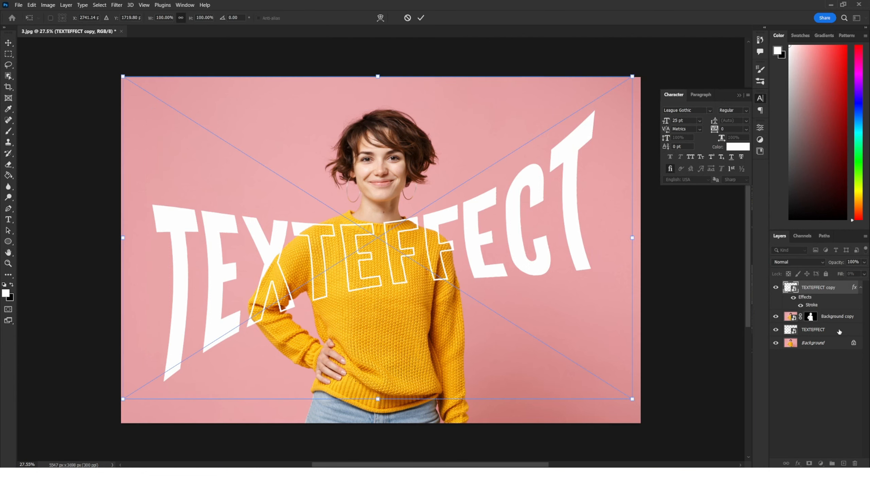
pyautogui.click(839, 331)
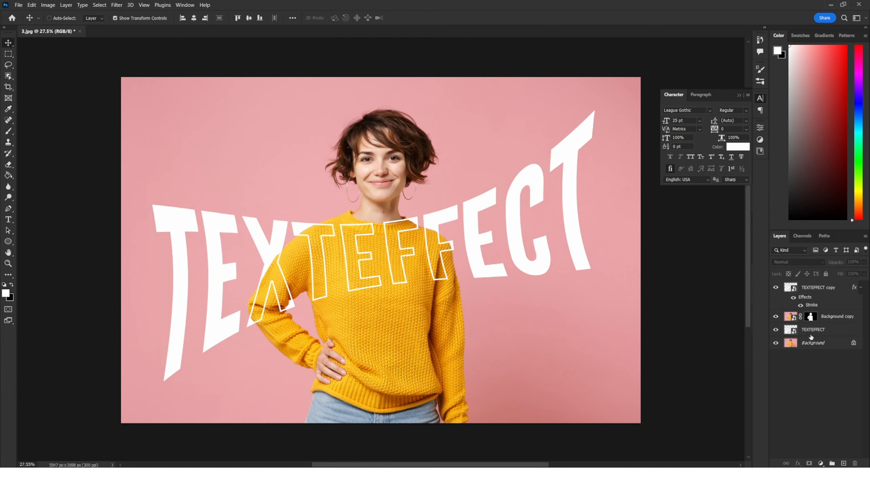
pyautogui.click(808, 288)
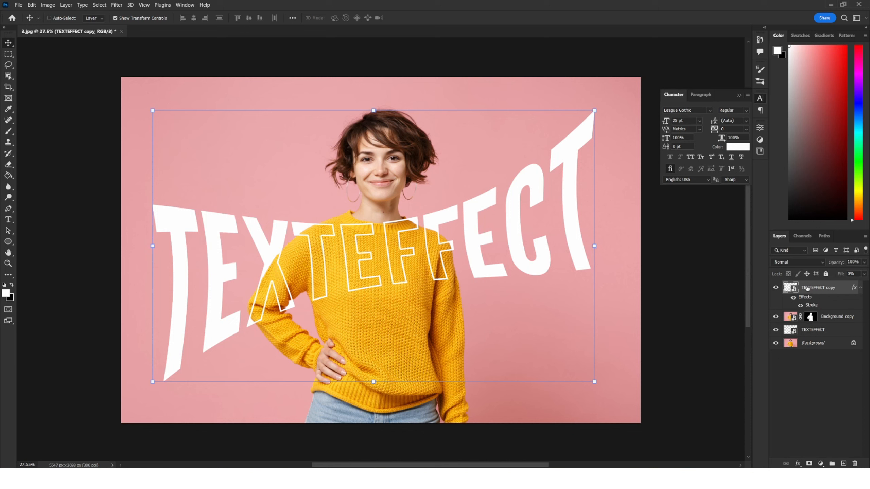
pyautogui.keyDown('ctrl'); pyautogui.click(811, 330); pyautogui.keyUp('ctrl')
pyautogui.rightClick(811, 290)
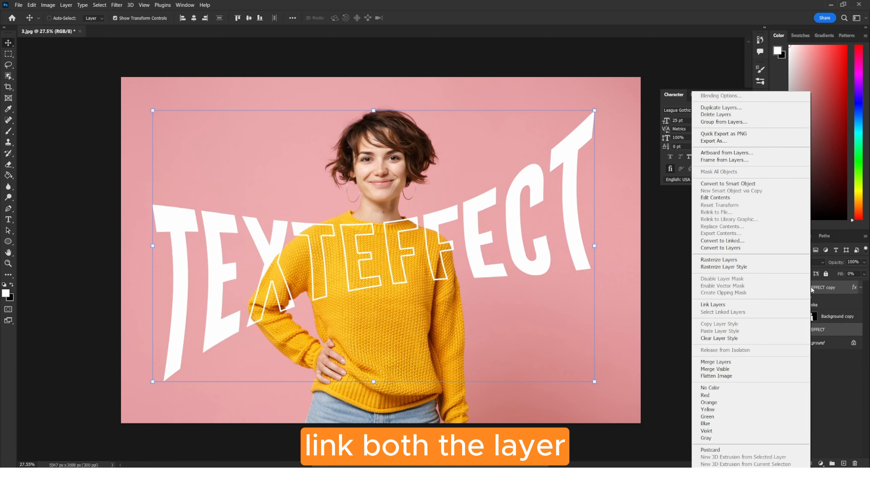
pyautogui.click(724, 305)
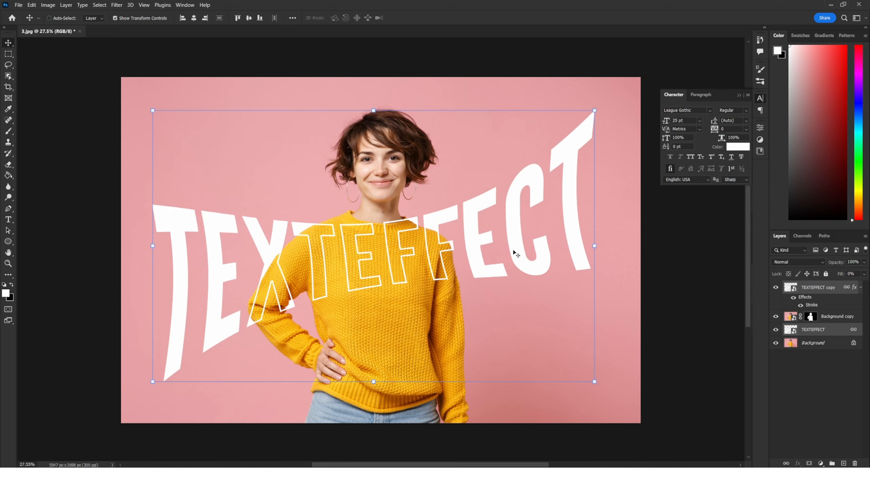
# Scale the linked text layers to about 98%, shift them slightly upward across the woman's shoulders, and deselect them.
pyautogui.hotkey('ctrl', 't')
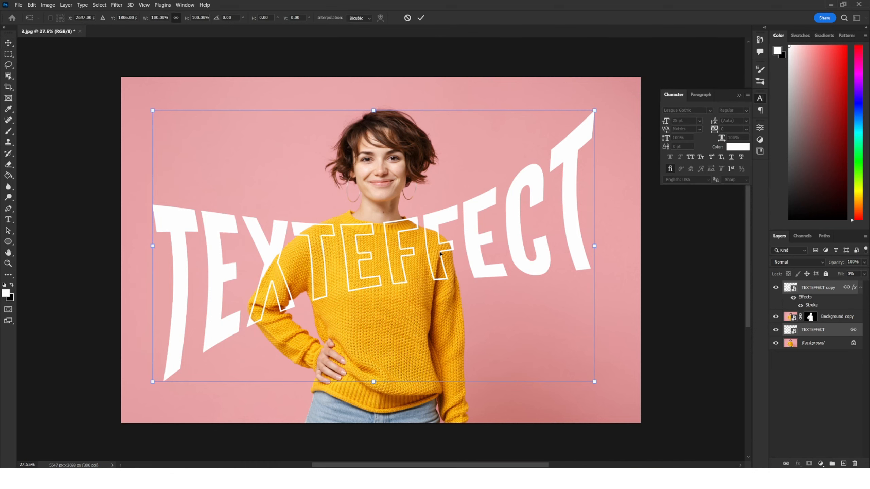
pyautogui.moveTo(440, 254)
pyautogui.mouseDown()
pyautogui.moveTo(486, 242)
pyautogui.moveTo(386, 200)
pyautogui.moveTo(344, 250)
pyautogui.moveTo(451, 176)
pyautogui.moveTo(445, 241)
pyautogui.moveTo(435, 250)
pyautogui.moveTo(438, 241)
pyautogui.mouseUp()
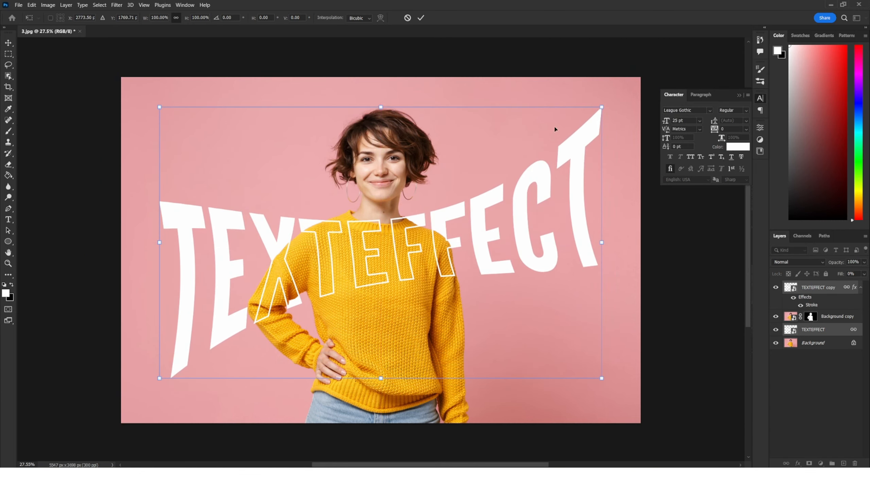
pyautogui.moveTo(601, 109); pyautogui.dragTo(597, 111)
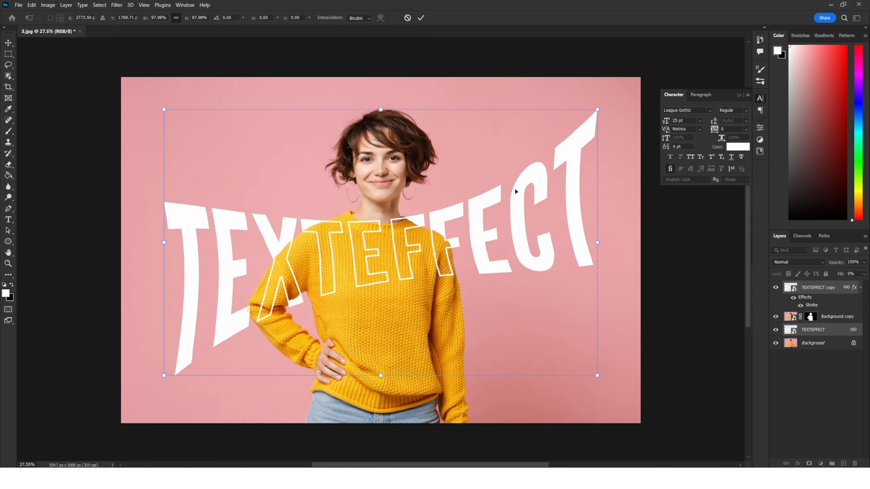
pyautogui.moveTo(408, 278)
pyautogui.mouseDown()
pyautogui.moveTo(401, 261)
pyautogui.moveTo(401, 269)
pyautogui.mouseUp()
pyautogui.click(815, 397)
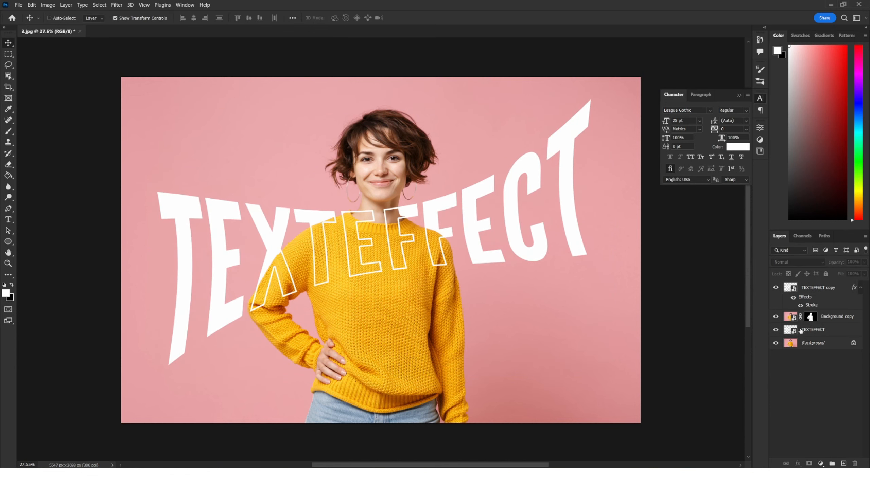
# Add a drop shadow to the Background copy layer, cast toward the lower left at a 37° angle and 50 px distance.
pyautogui.click(833, 317)
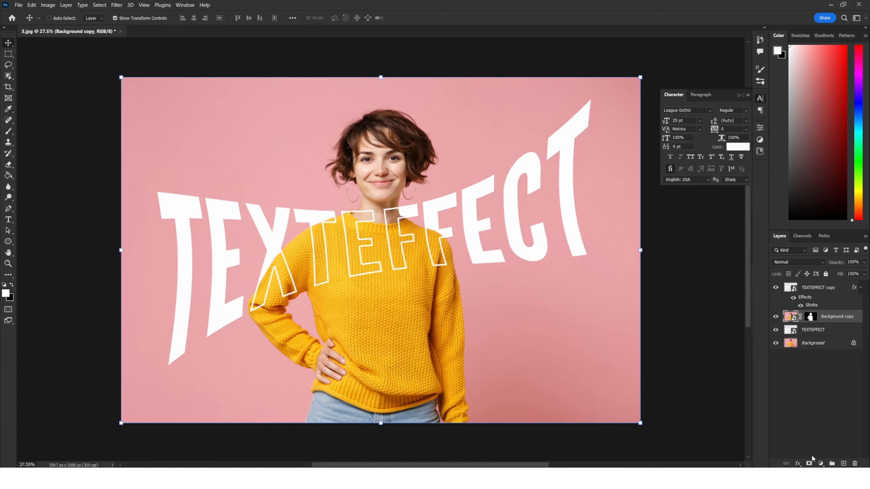
pyautogui.click(799, 466)
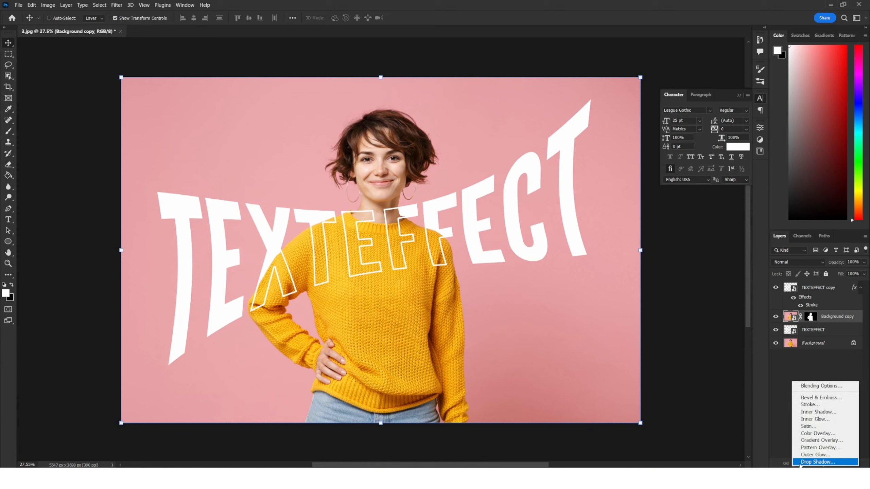
pyautogui.click(801, 462)
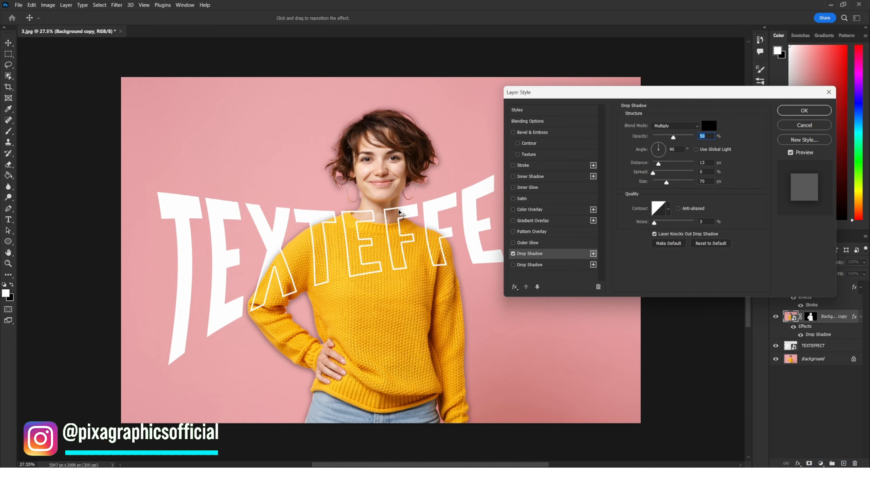
pyautogui.moveTo(399, 213)
pyautogui.mouseDown()
pyautogui.moveTo(390, 214)
pyautogui.moveTo(417, 214)
pyautogui.mouseUp()
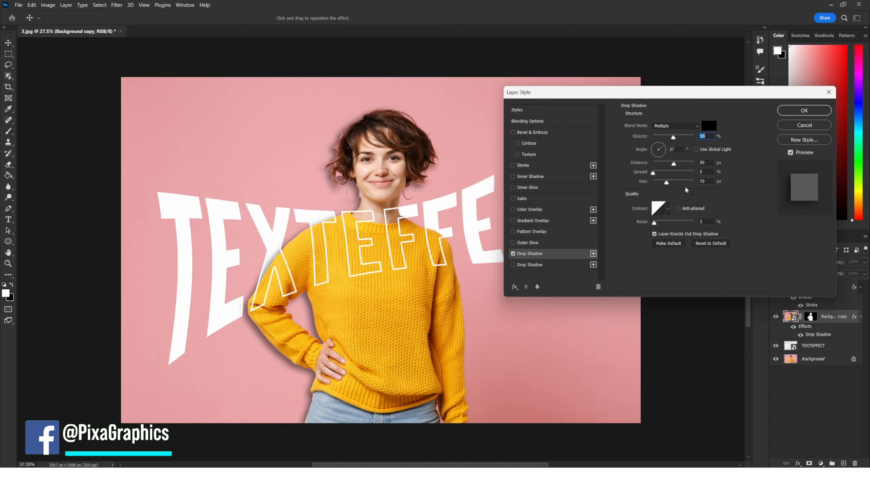
# Set the drop shadow's distance to 38 px and its size to 100 px.
pyautogui.moveTo(666, 182); pyautogui.dragTo(675, 181)
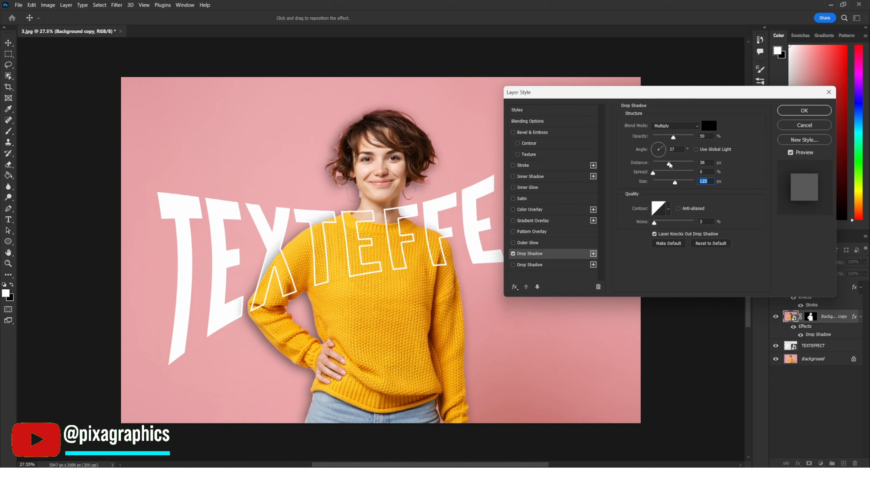
pyautogui.click(669, 165)
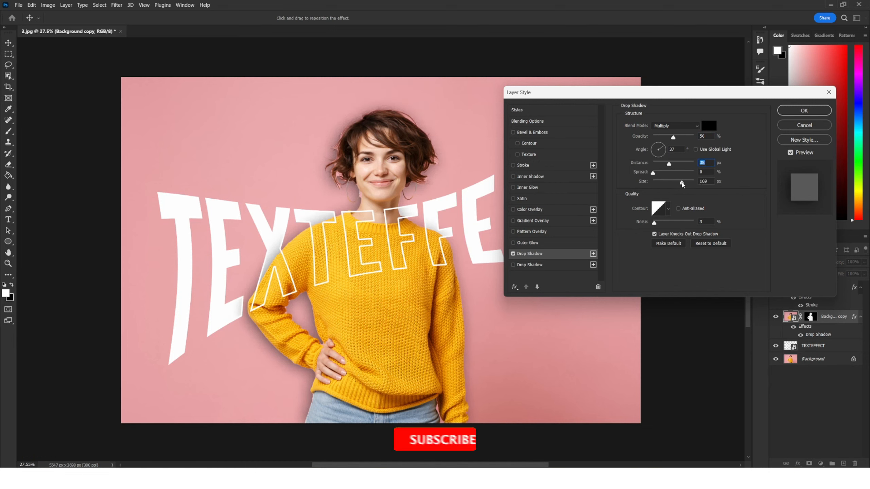
pyautogui.moveTo(677, 185); pyautogui.dragTo(679, 186)
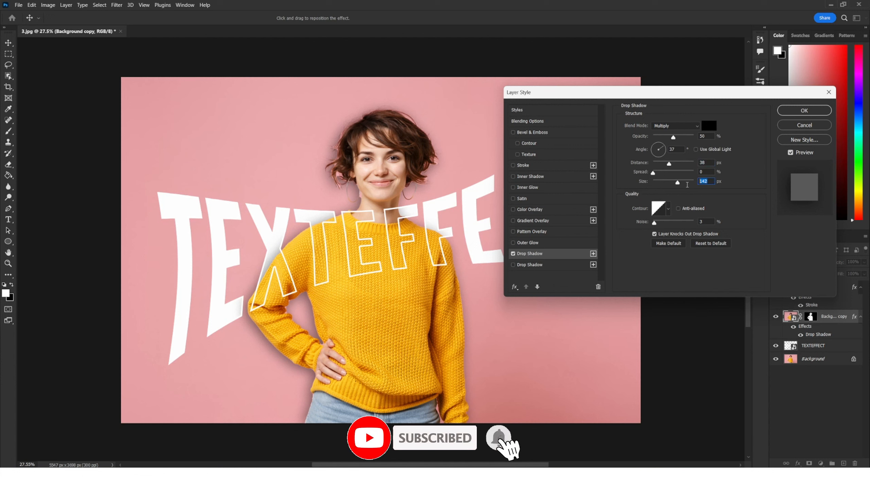
pyautogui.write('100')
pyautogui.doubleClick(706, 163)
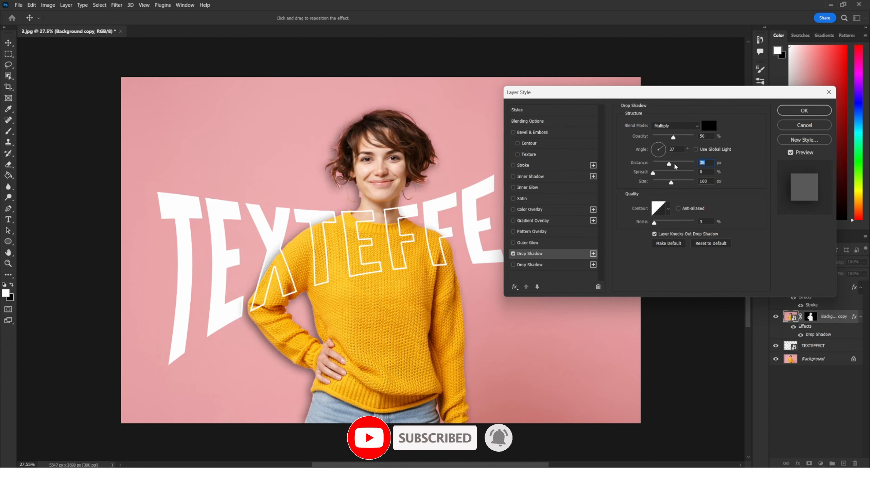